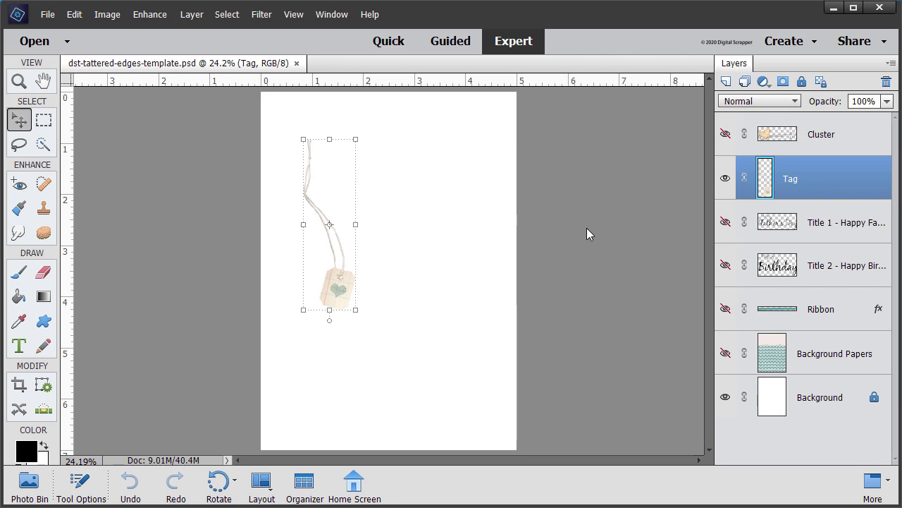
Activate the Brush tool and reset it to its default settings.
click(23, 274)
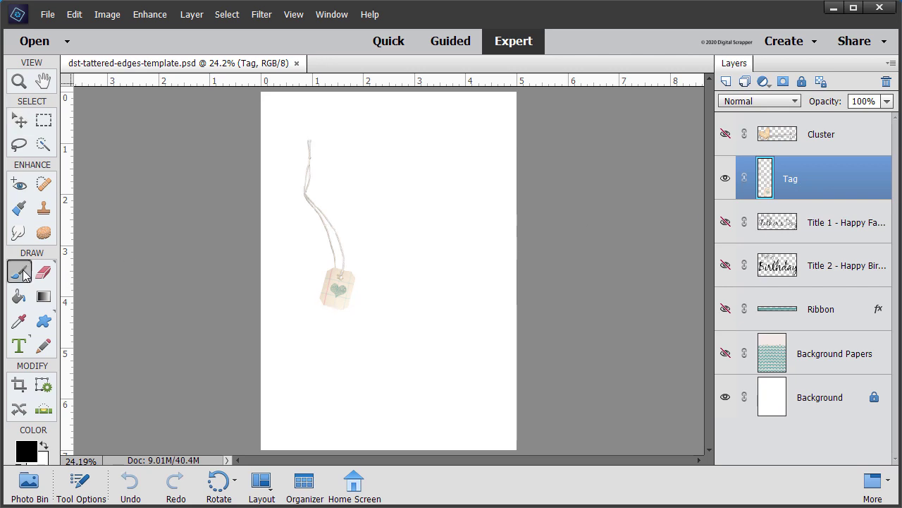
click(79, 483)
click(684, 383)
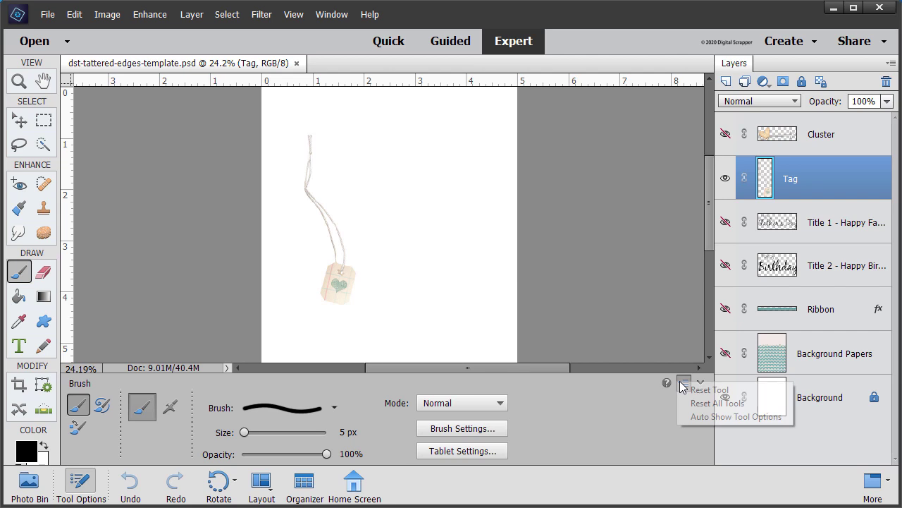
click(697, 391)
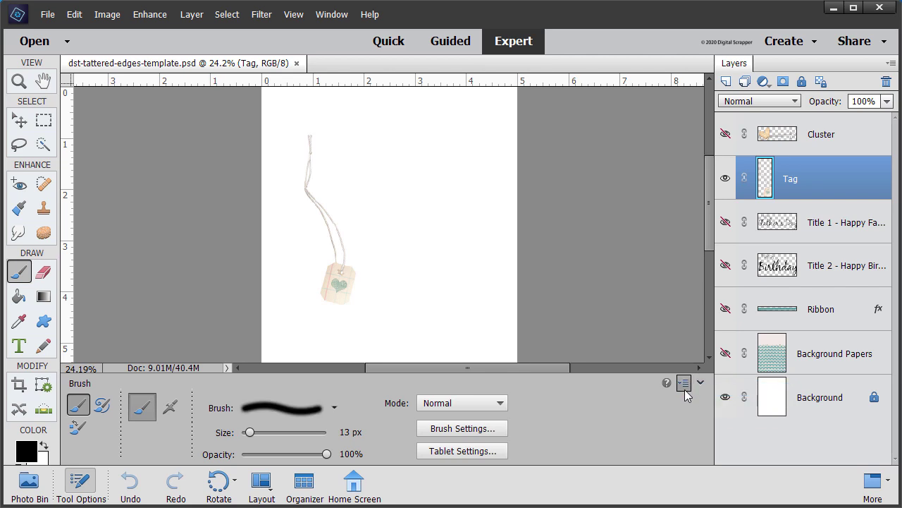
Choose the Heavy Smear Wax Crayon brush from the Dry Media Brushes set.
click(335, 409)
click(333, 432)
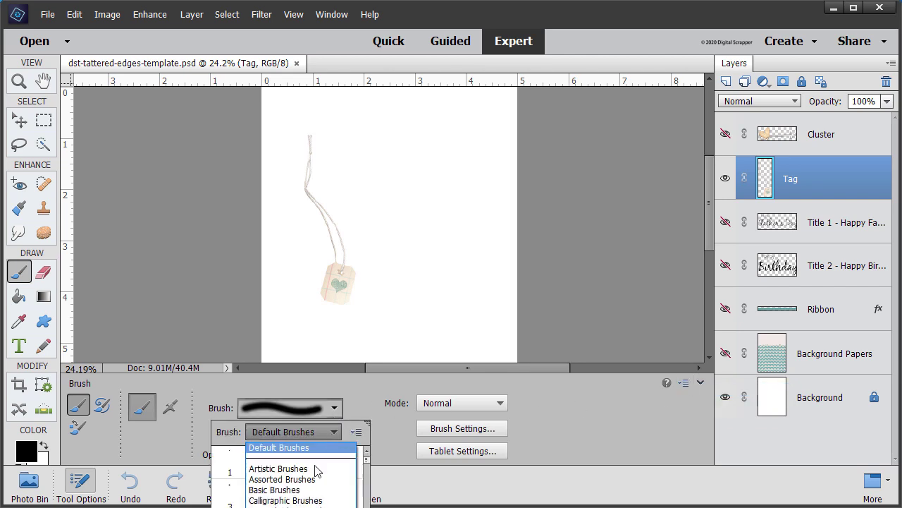
click(286, 507)
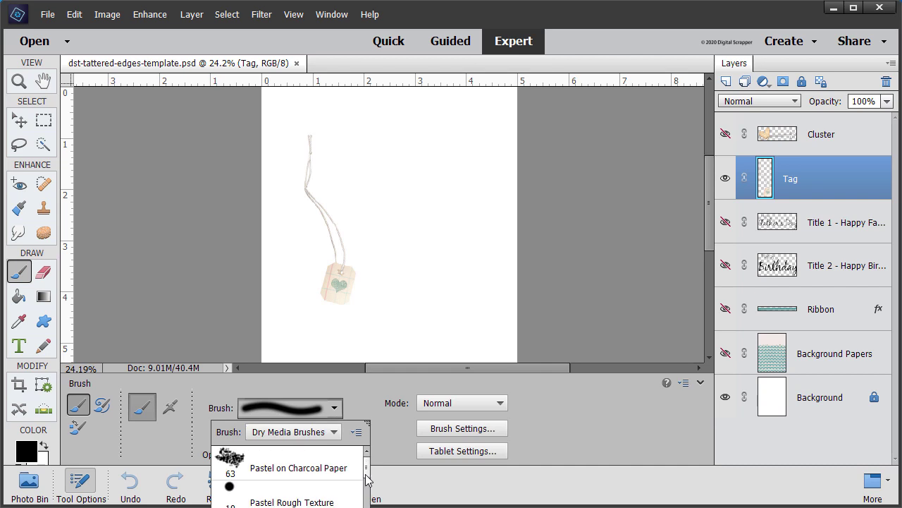
drag(367, 466, 367, 507)
click(326, 503)
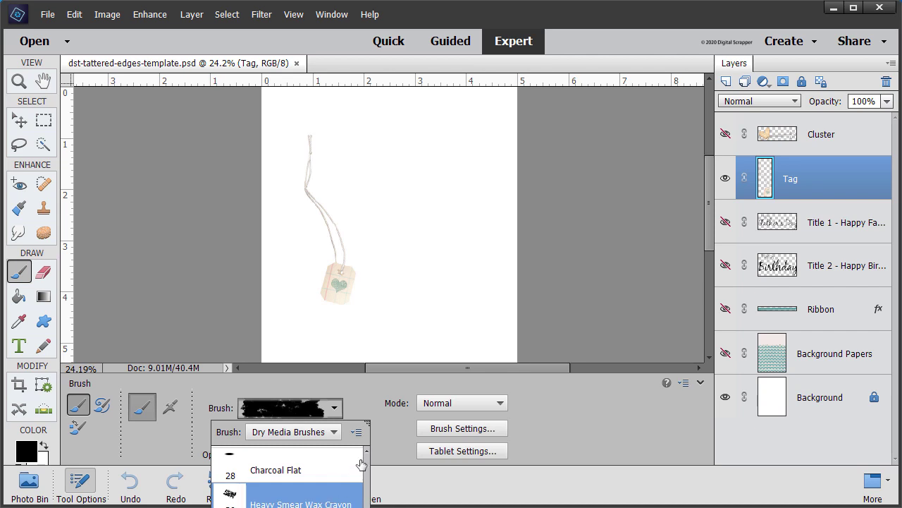
click(356, 432)
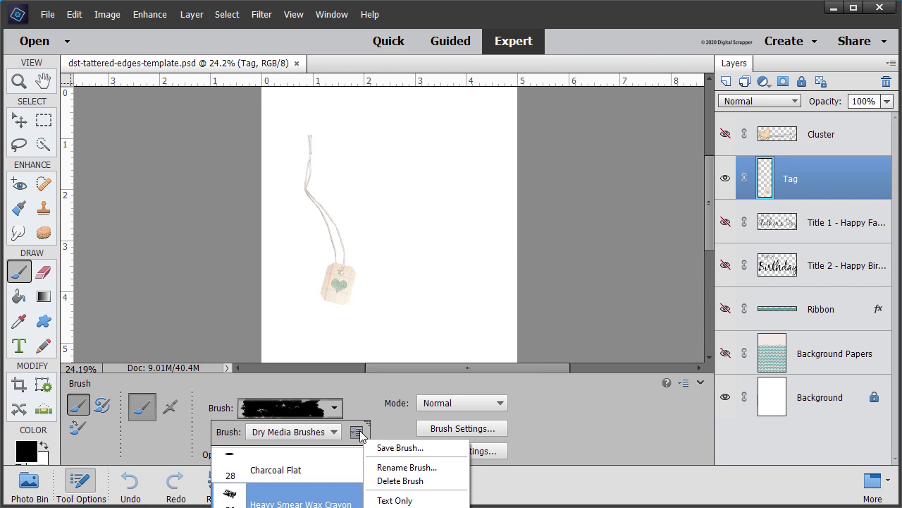
click(360, 435)
click(314, 410)
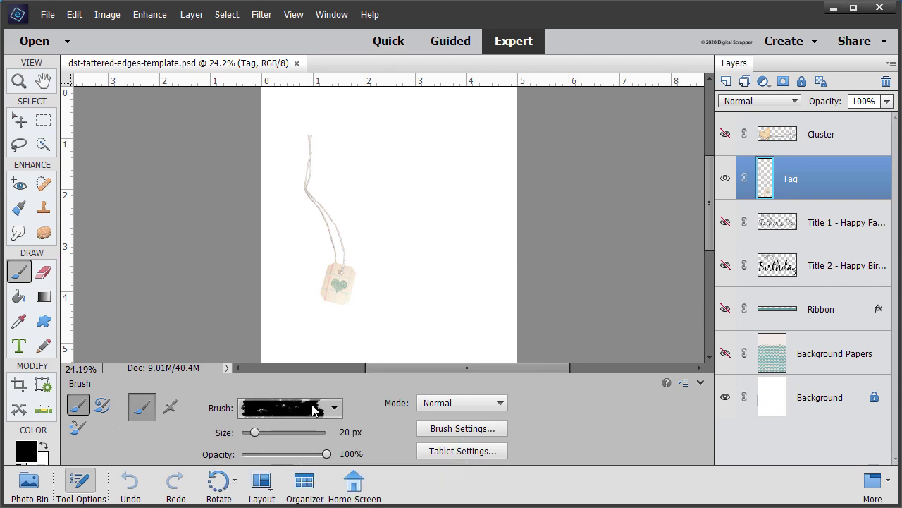
Set the brush size to 50 px and collapse the tool options.
click(346, 431)
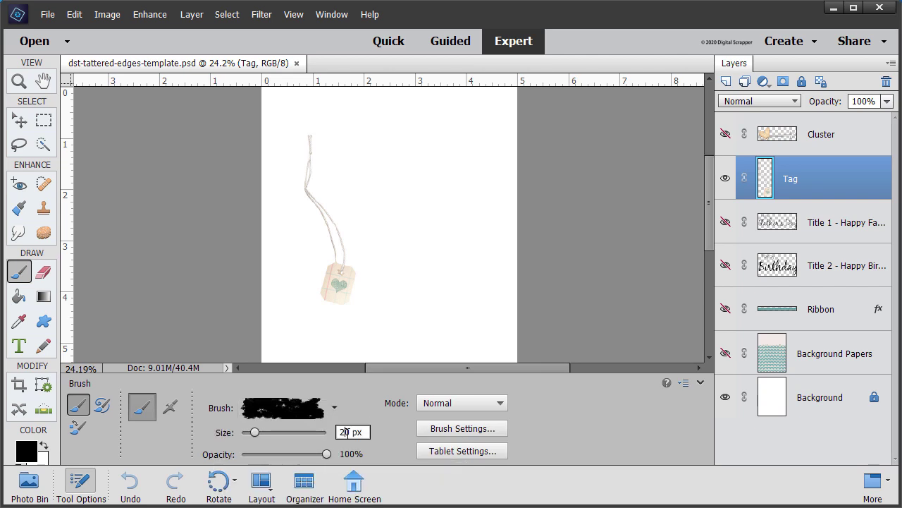
double_click(347, 431)
text(50)
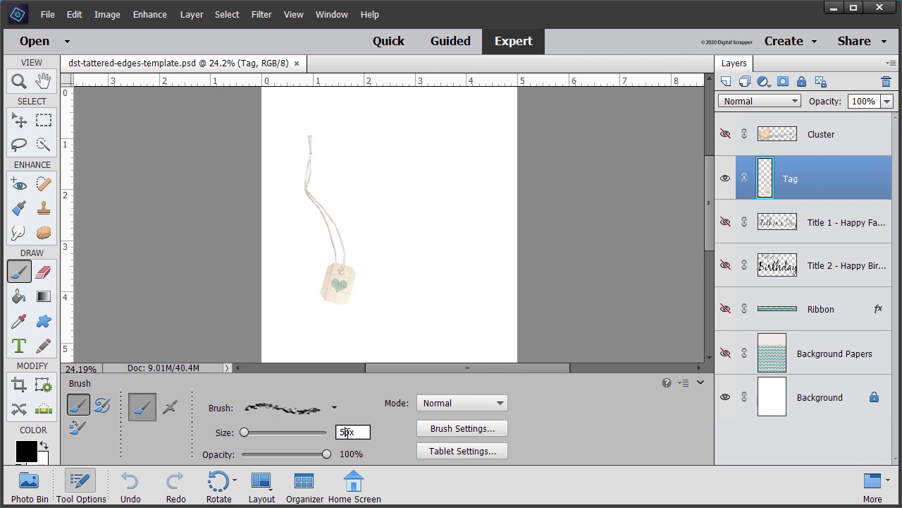
key(Tab)
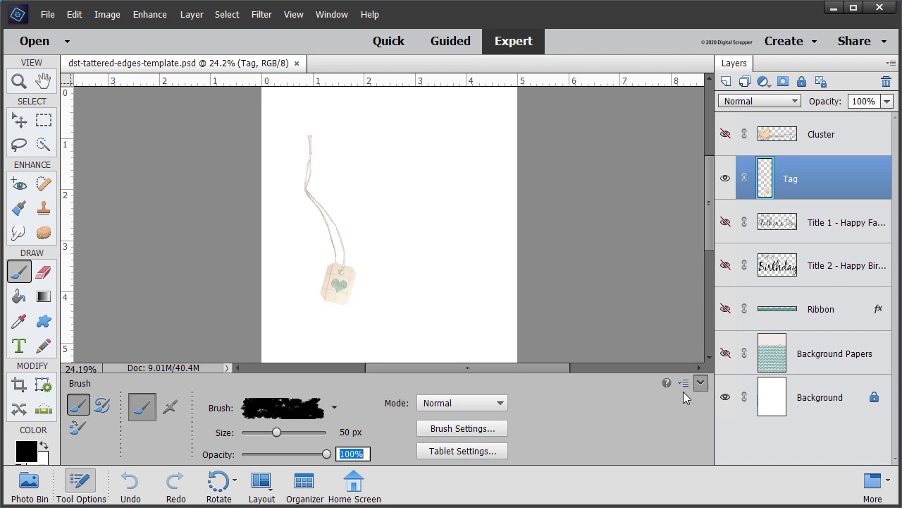
click(700, 382)
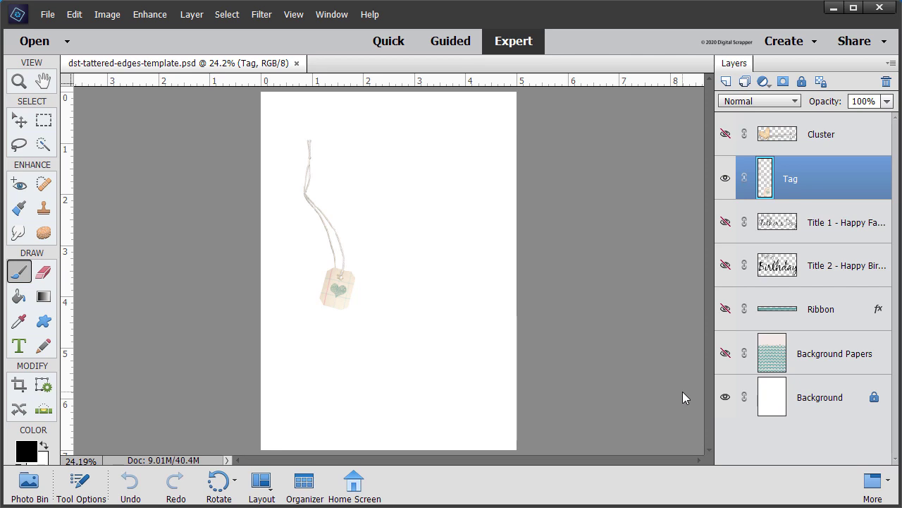
Add a layer mask to the Tag layer and paint black along the tag's bottom edge to tatter it.
key(ctrl+equal)
key(ctrl+equal)
key(ctrl+equal)
key(ctrl+equal)
key(ctrl+equal)
key(ctrl+equal)
key(ctrl+equal)
key(ctrl+equal)
key(ctrl+equal)
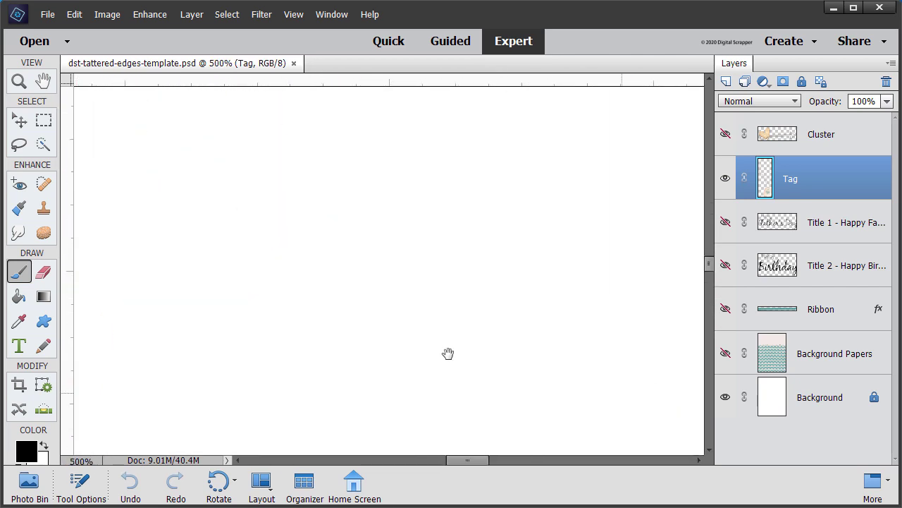
drag(259, 327, 507, 250)
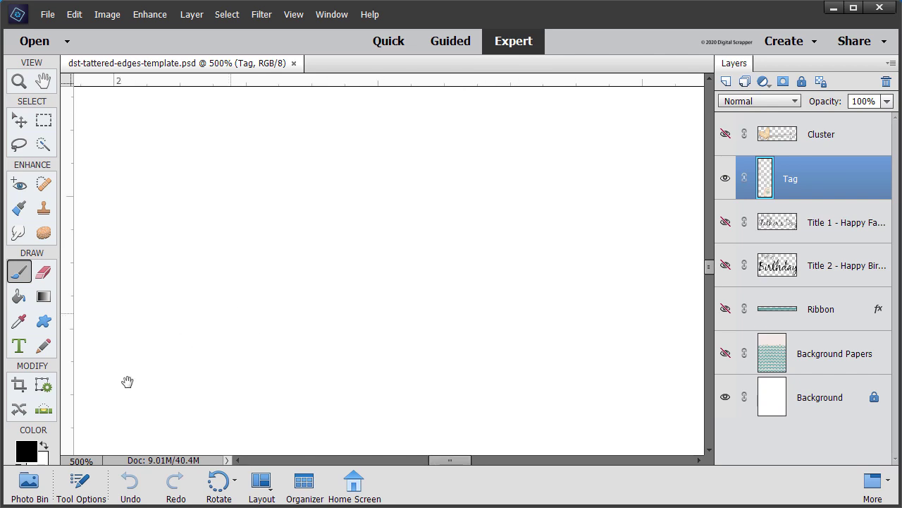
drag(266, 310, 519, 46)
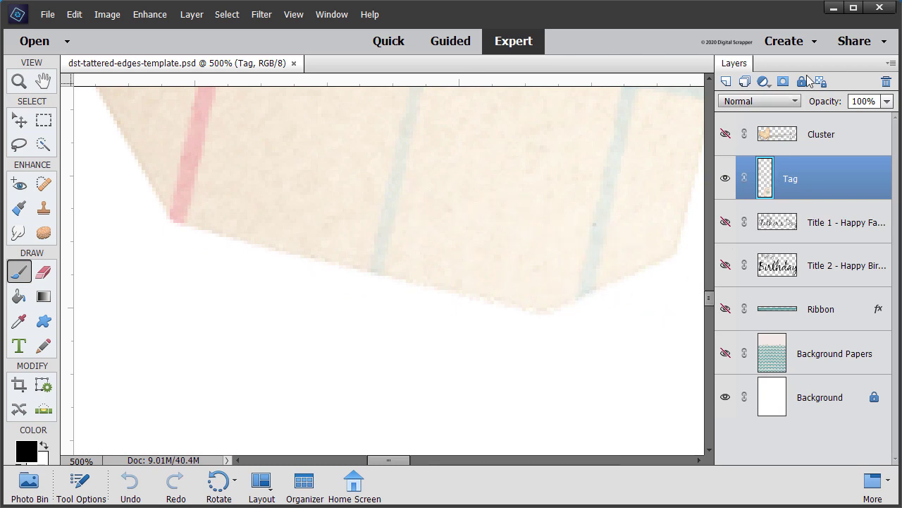
click(785, 83)
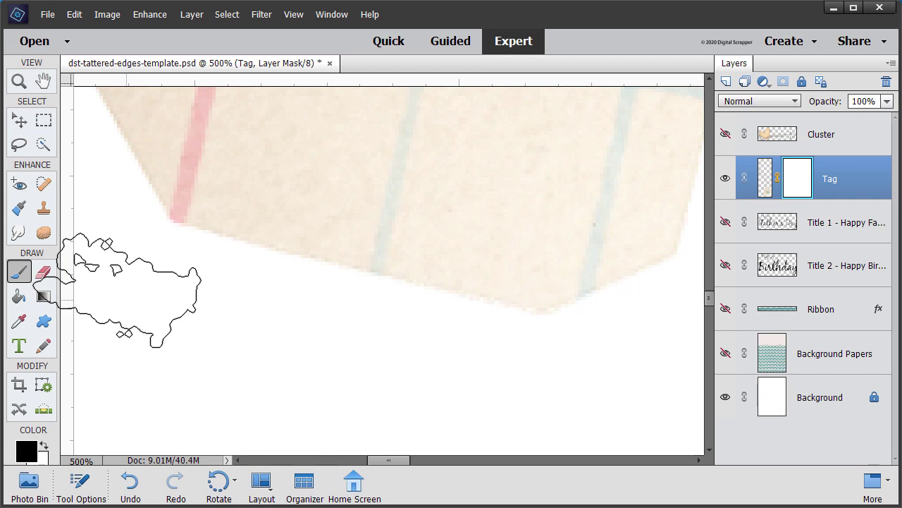
click(221, 200)
drag(395, 369, 617, 393)
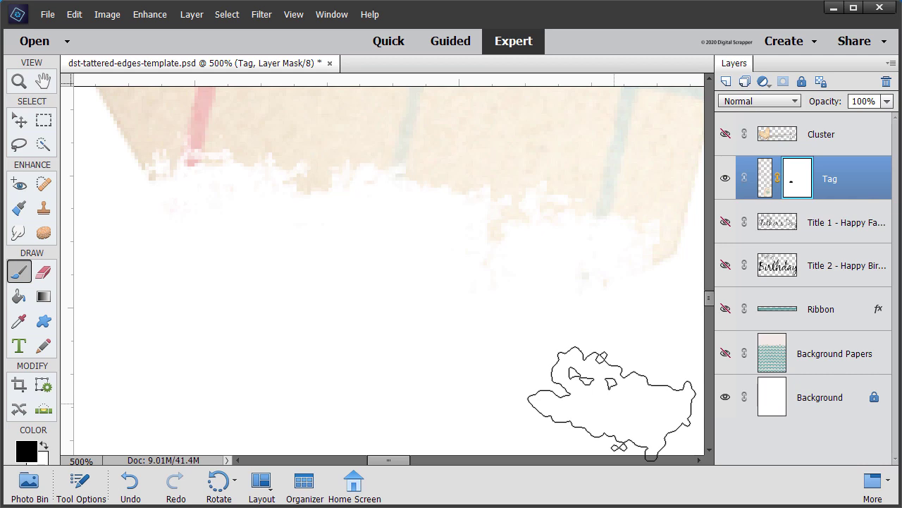
Add a red Stroke layer style to the Tag layer, 1 px wide, positioned outside at 100% opacity.
click(191, 14)
mouse_move(328, 90)
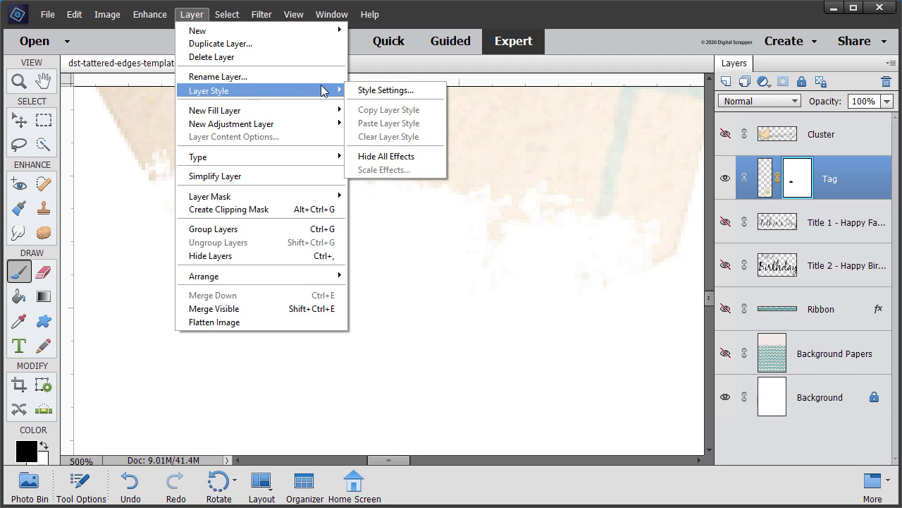
click(379, 91)
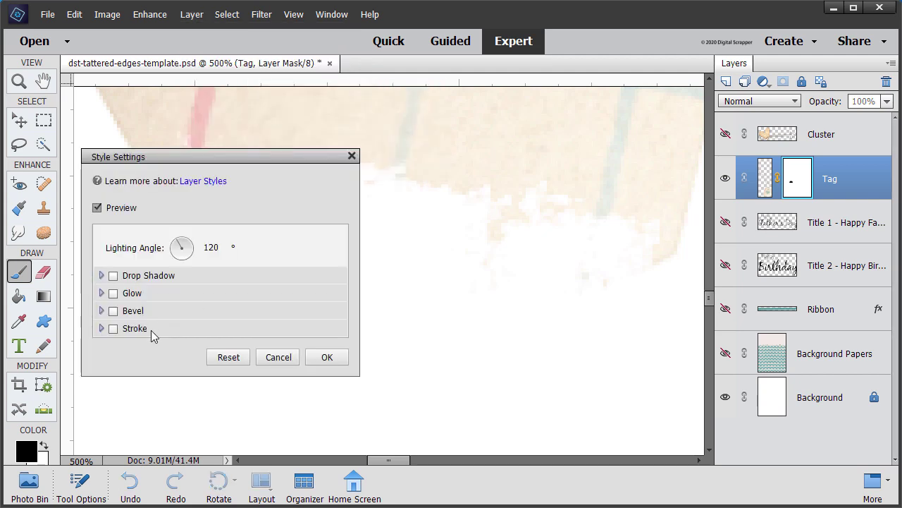
click(148, 329)
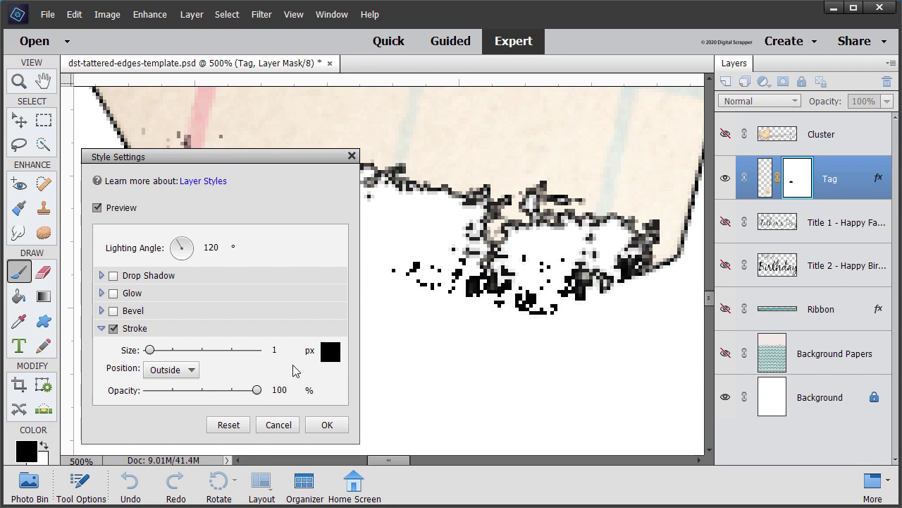
click(330, 352)
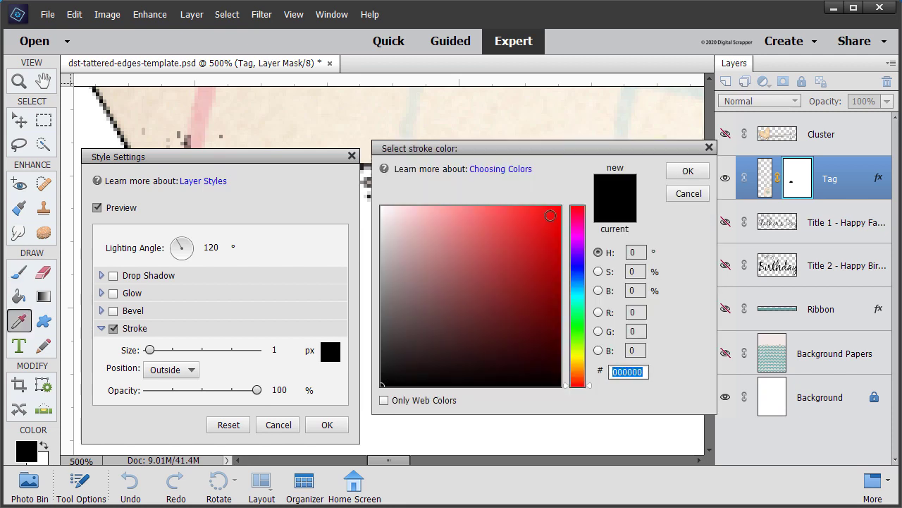
click(550, 215)
click(683, 171)
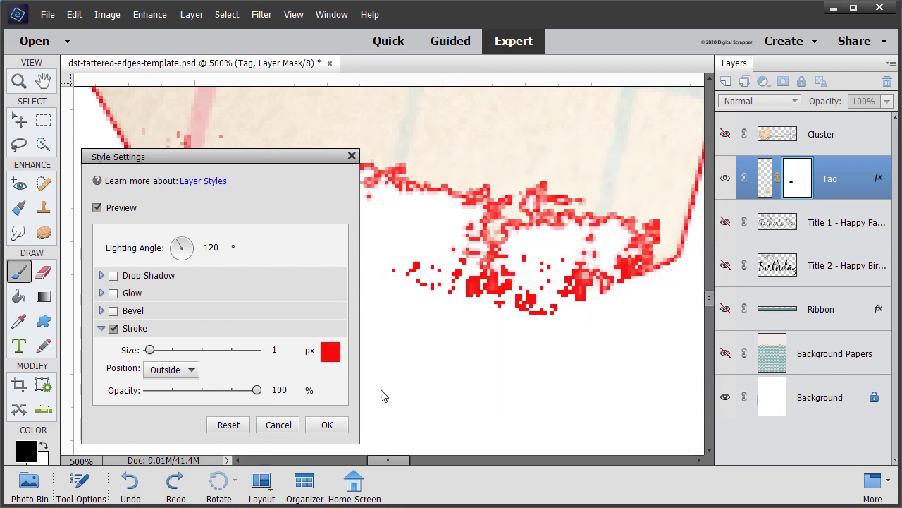
click(327, 424)
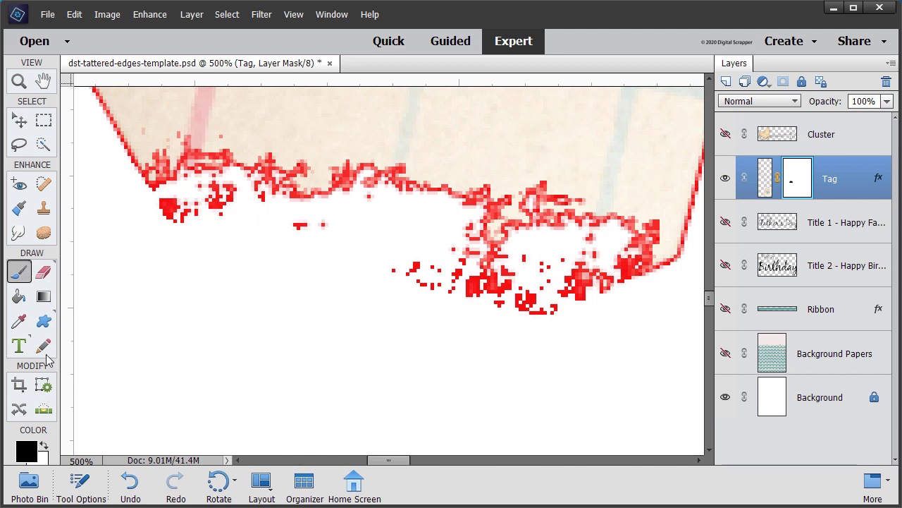
Switch to a hard round brush from the Default Brushes set and set its size to 10 px.
click(90, 482)
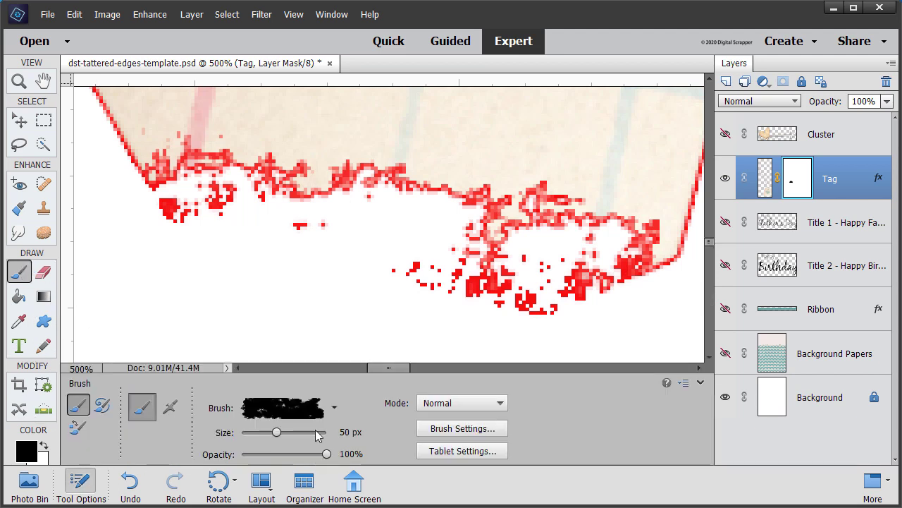
click(336, 408)
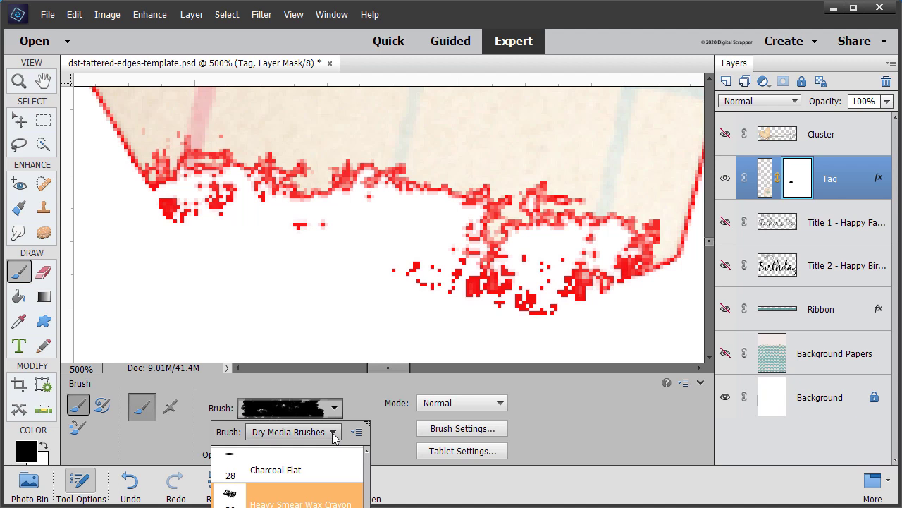
click(334, 432)
click(325, 448)
click(305, 500)
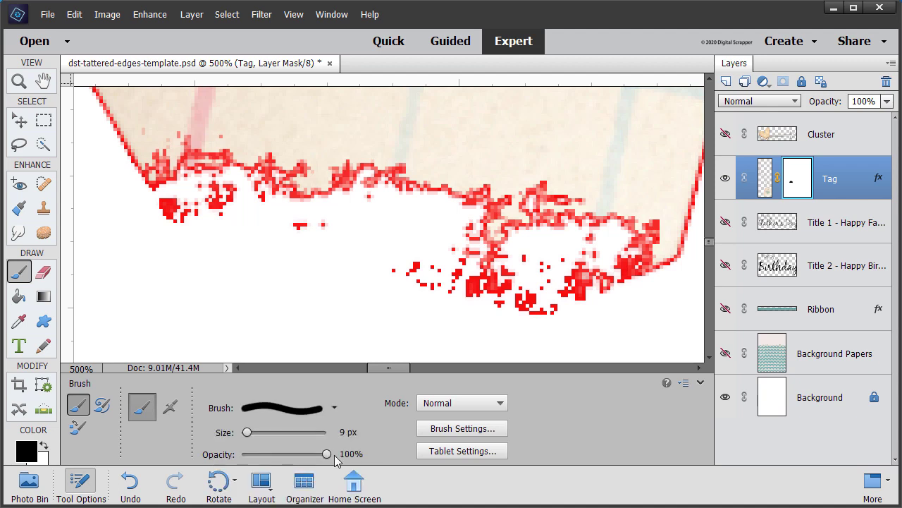
double_click(343, 432)
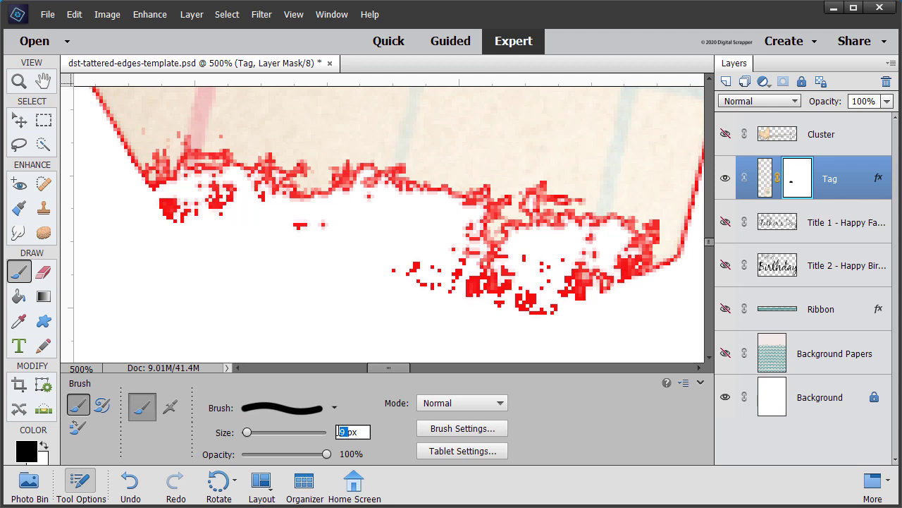
text(10)
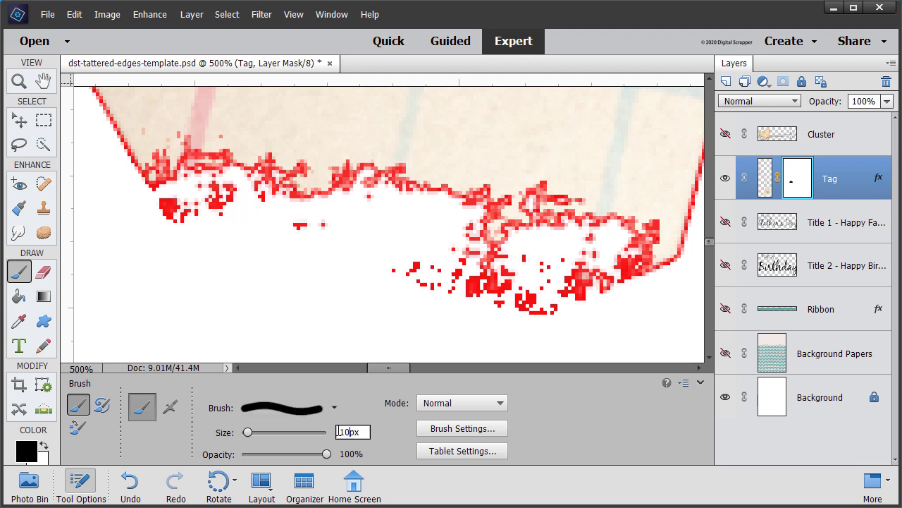
key(Return)
Paint out the stray specks below the tattered edge on the Tag layer's mask, reducing the brush to 6 px to clean the outline.
click(791, 178)
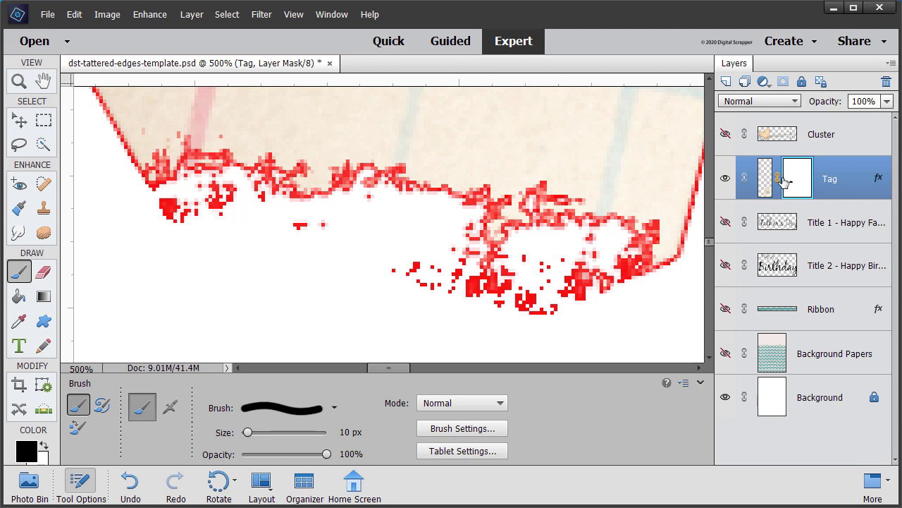
mouse_move(410, 280)
mouse_down()
mouse_move(559, 312)
mouse_move(535, 281)
mouse_move(462, 264)
mouse_move(416, 274)
mouse_move(489, 271)
mouse_move(591, 248)
mouse_move(580, 277)
mouse_move(607, 297)
mouse_move(624, 282)
mouse_move(621, 267)
mouse_move(631, 275)
mouse_move(626, 251)
mouse_move(563, 233)
mouse_move(499, 263)
mouse_move(380, 200)
mouse_move(292, 229)
mouse_move(256, 191)
mouse_move(216, 190)
mouse_move(201, 204)
mouse_move(166, 215)
mouse_up()
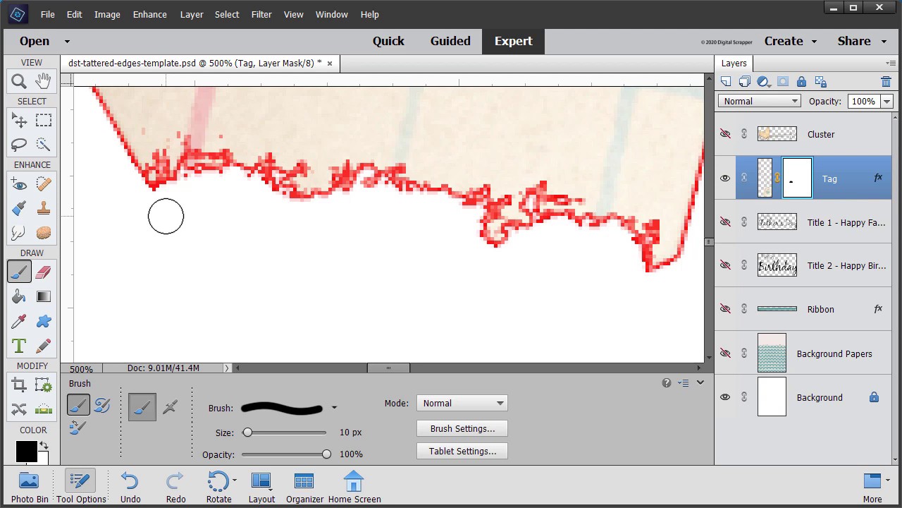
key(bracketleft)
key(bracketleft)
key(bracketleft)
key(bracketleft)
mouse_move(154, 195)
mouse_down()
mouse_move(188, 198)
mouse_move(196, 179)
mouse_move(220, 175)
mouse_move(195, 176)
mouse_up()
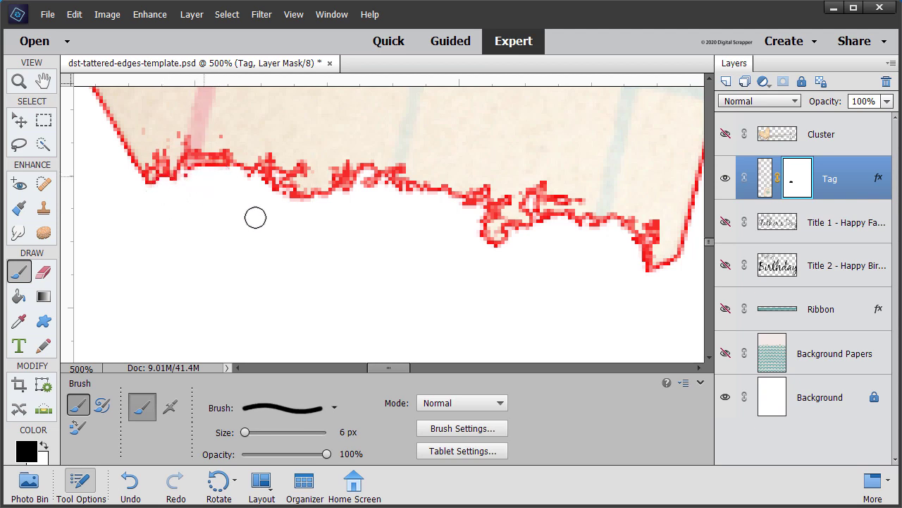
drag(251, 178, 298, 207)
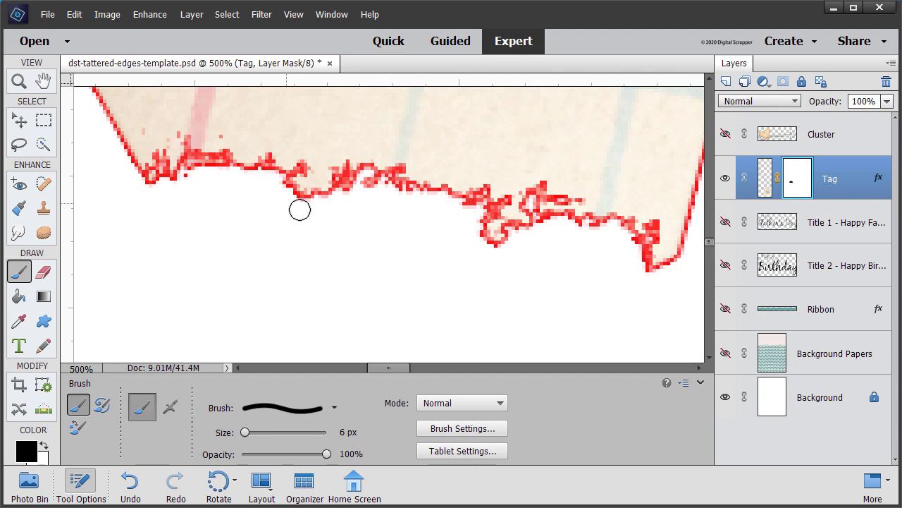
mouse_move(362, 208)
mouse_down()
mouse_move(374, 182)
mouse_move(345, 185)
mouse_move(361, 203)
mouse_up()
drag(464, 209, 487, 210)
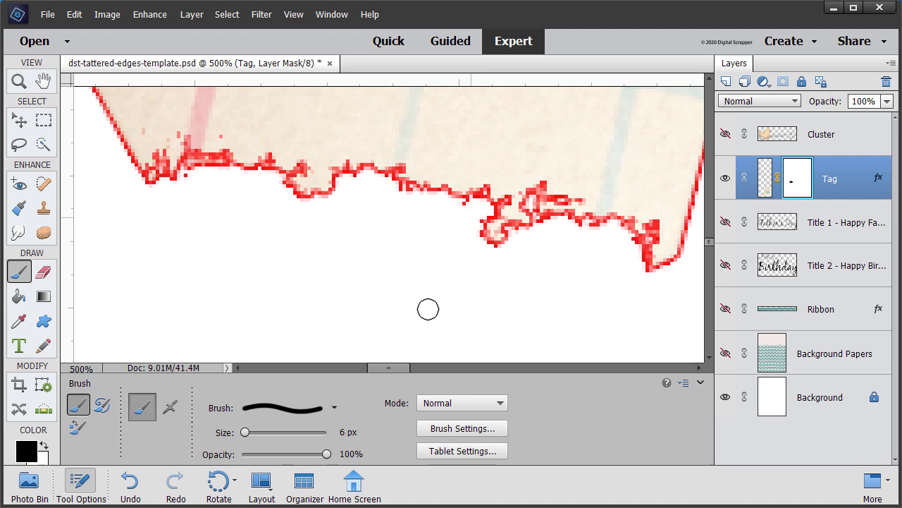
mouse_move(636, 277)
mouse_down()
mouse_move(640, 237)
mouse_move(640, 250)
mouse_up()
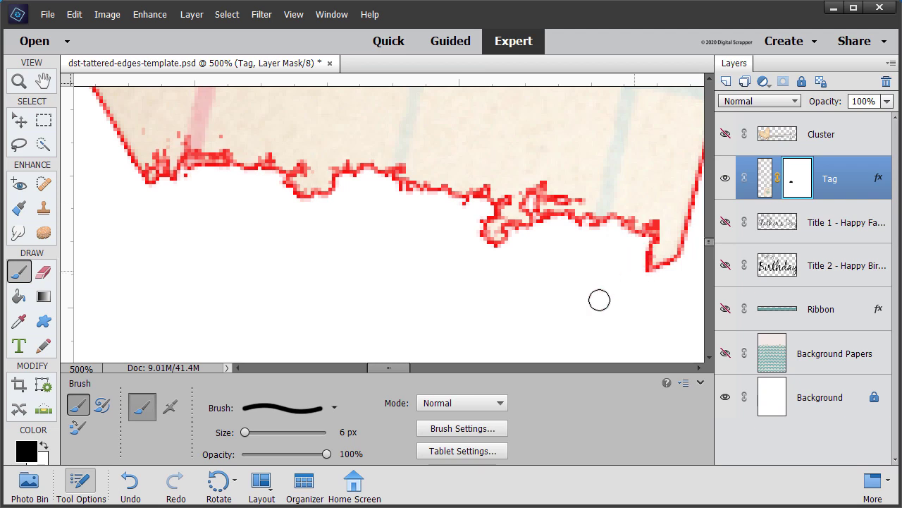
click(700, 383)
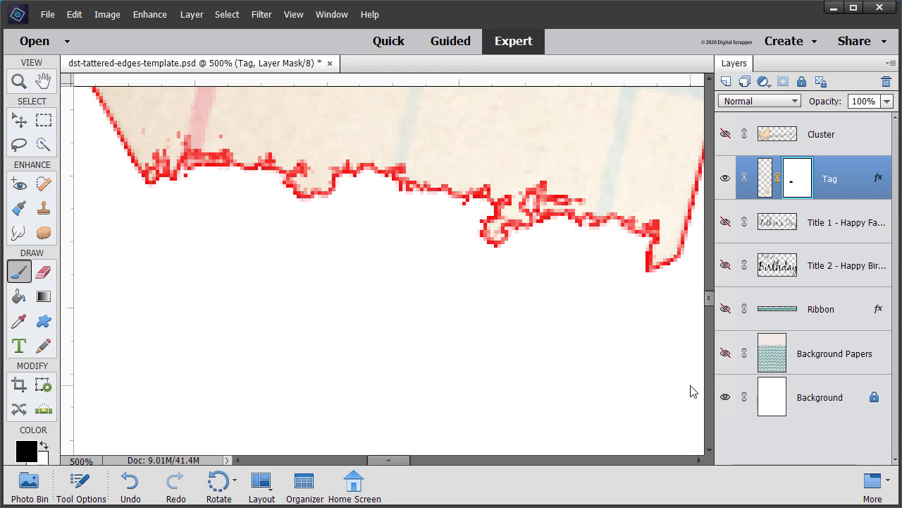
Delete the red stroke style from the Tag layer and copy the Ribbon layer's layer style onto the Tag layer.
key(ctrl+0)
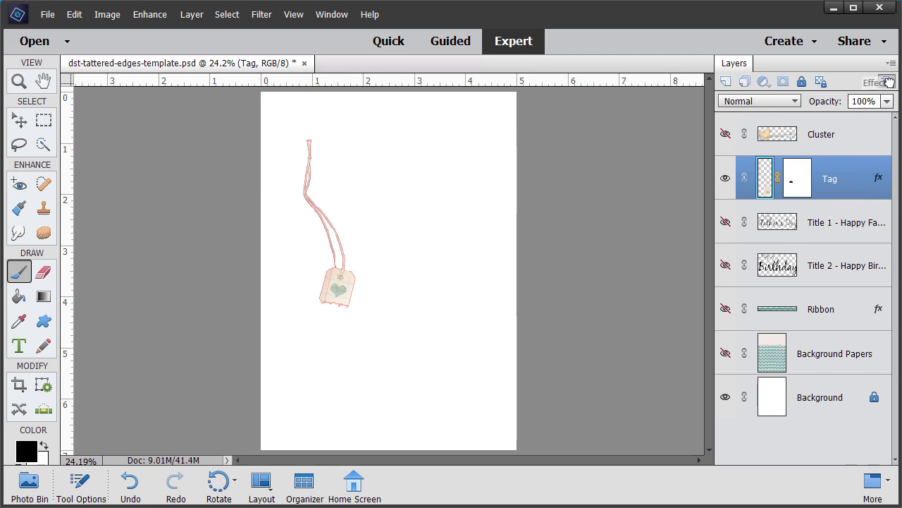
drag(889, 82, 887, 83)
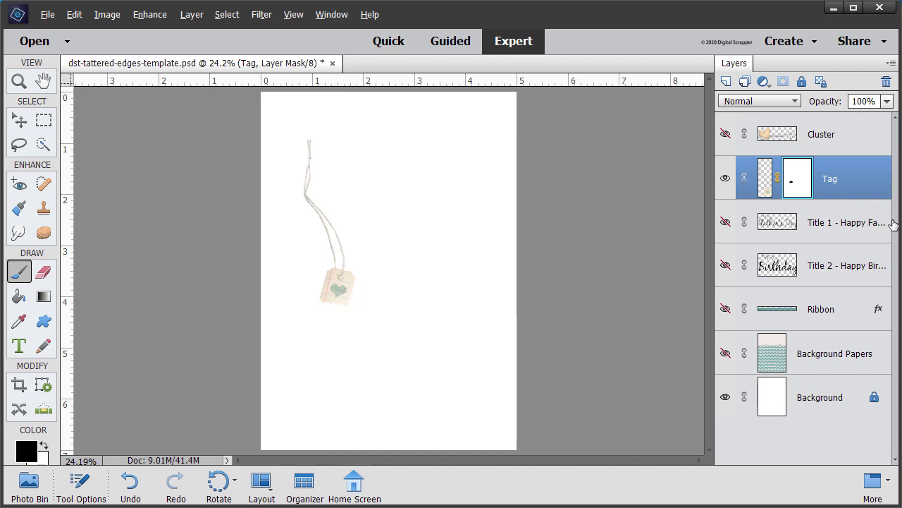
drag(879, 311, 862, 178)
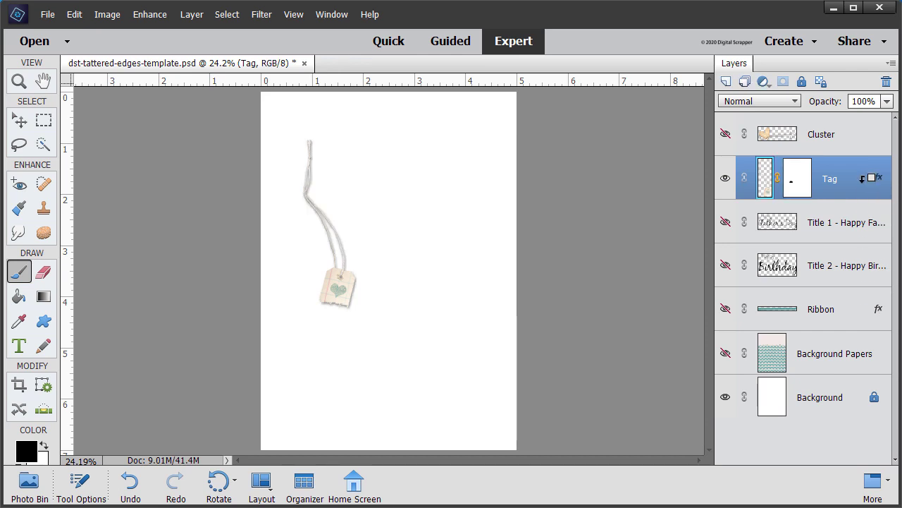
Turn on the visibility of the Background Papers, Ribbon, Title 1 - Happy Father's Day and Cluster layers.
click(725, 353)
click(725, 309)
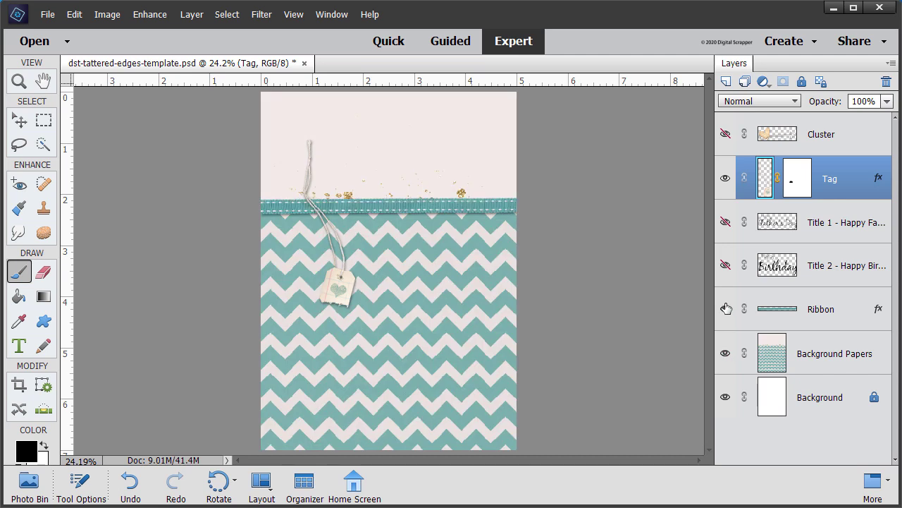
click(726, 223)
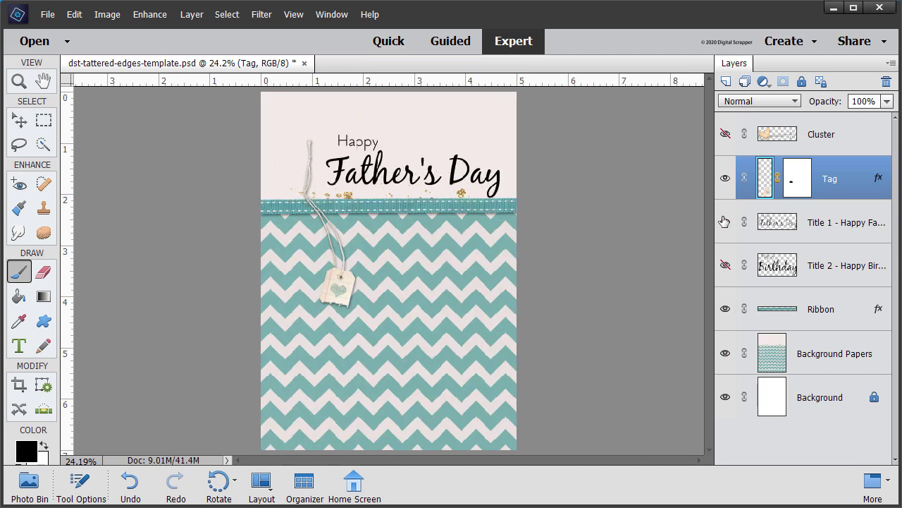
click(726, 134)
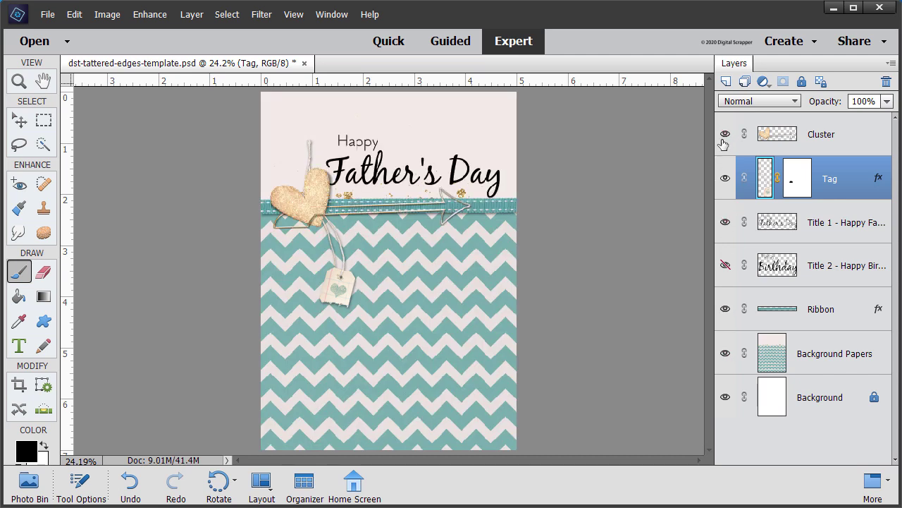